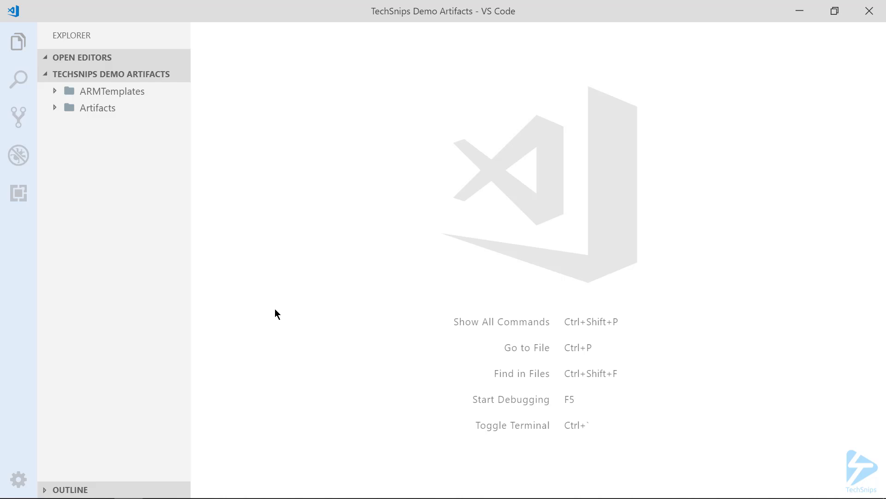
# Create a new folder named TechSnips-Wallpaper inside the Artifacts folder
pyautogui.click(128, 115)
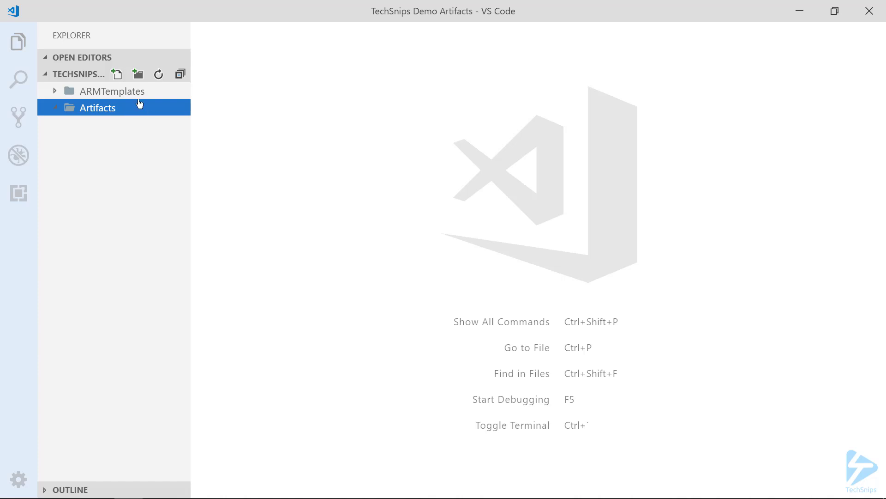
pyautogui.click(138, 74)
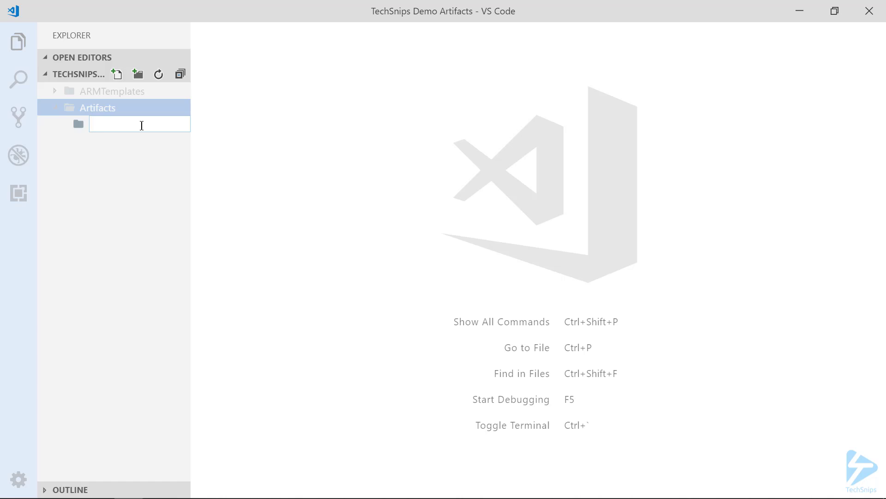
pyautogui.write('TechSnips-Wallpaper')
pyautogui.press('Return')
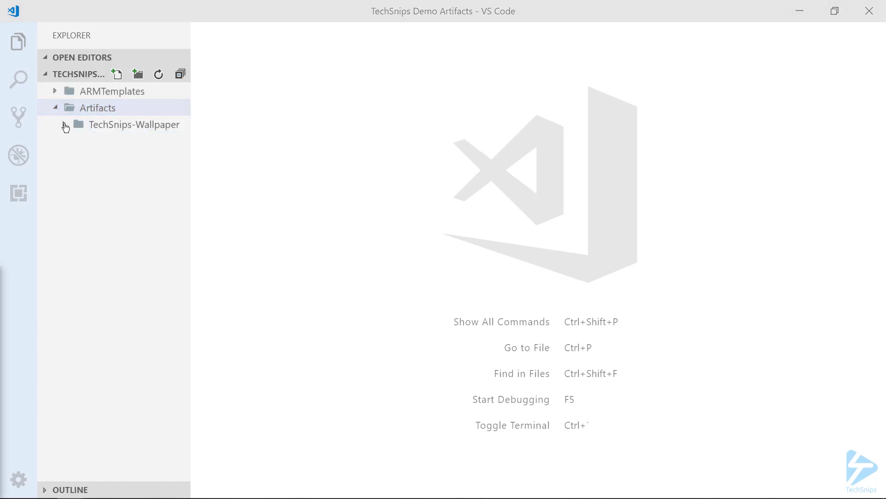
# Review the contents of Artifactfile.json and the full SetWallpaper.ps1 script in the TechSnips-Wallpaper folder
pyautogui.click(66, 127)
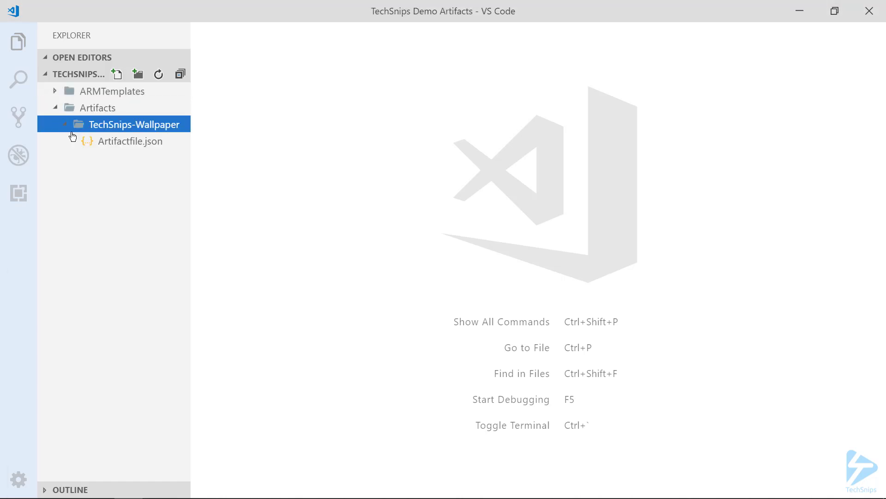
pyautogui.click(118, 147)
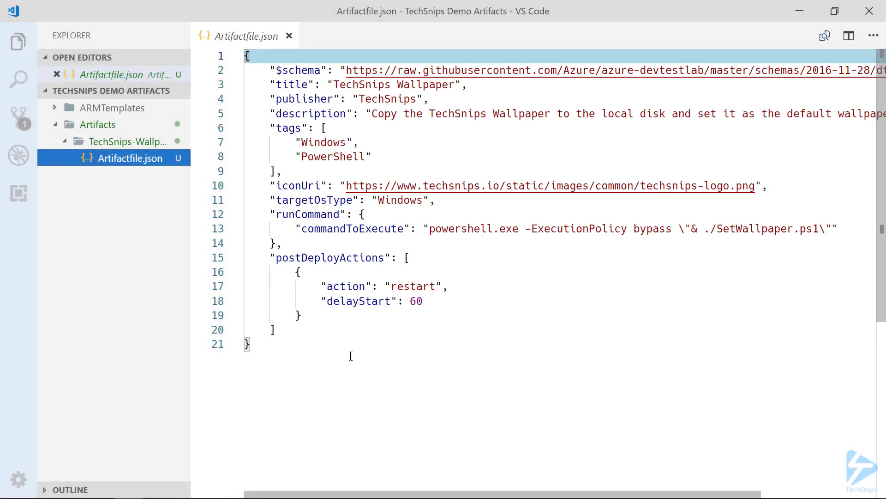
pyautogui.click(149, 175)
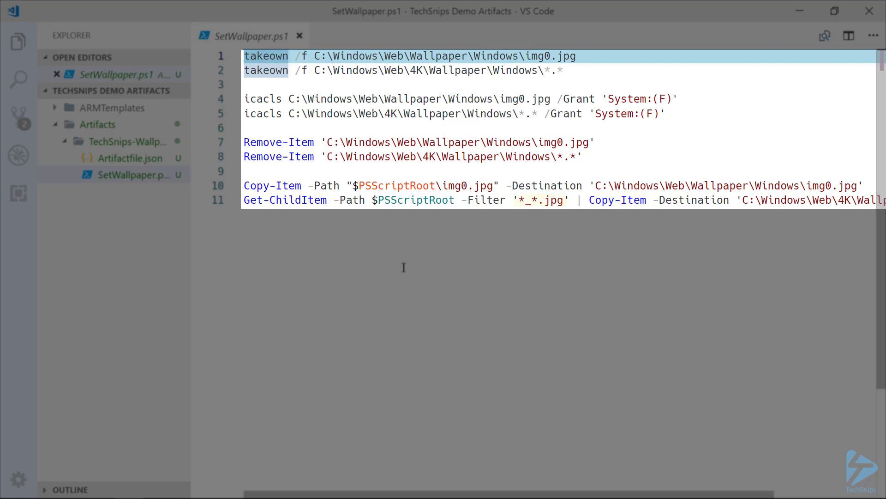
pyautogui.moveTo(676, 494); pyautogui.dragTo(779, 482)
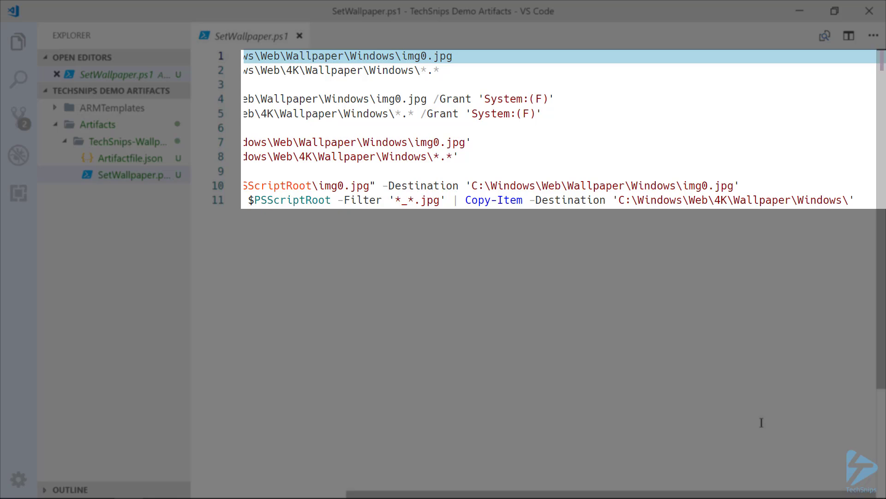
pyautogui.hotkey('ctrl', 'End')
pyautogui.press('Home')
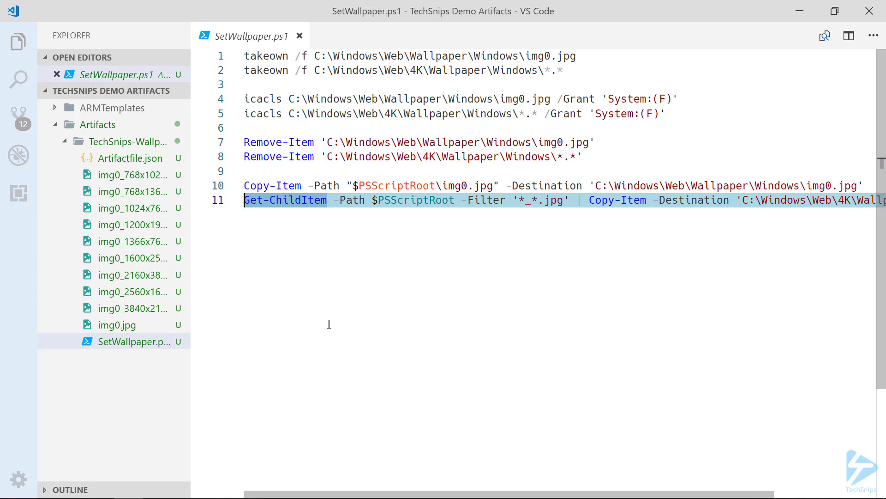
# Stage all changed files and commit them with the message "Adding TechSnips-Wallpaper Artifact"
pyautogui.click(19, 114)
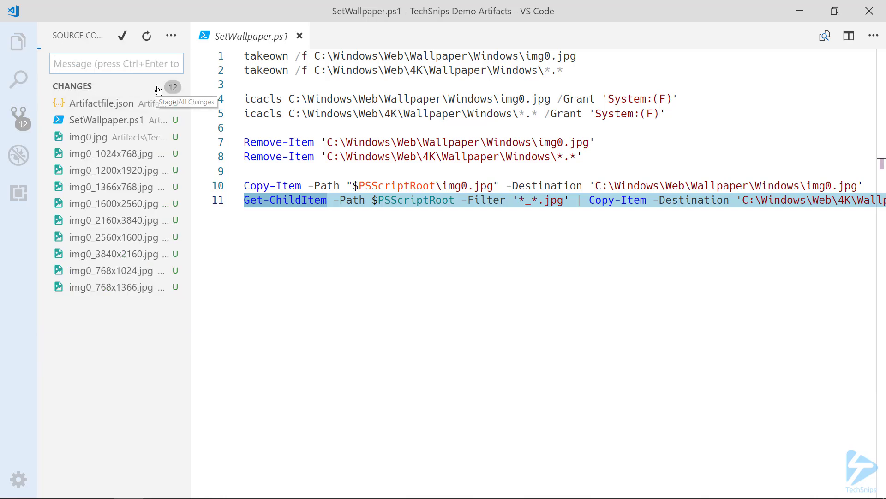
pyautogui.click(160, 86)
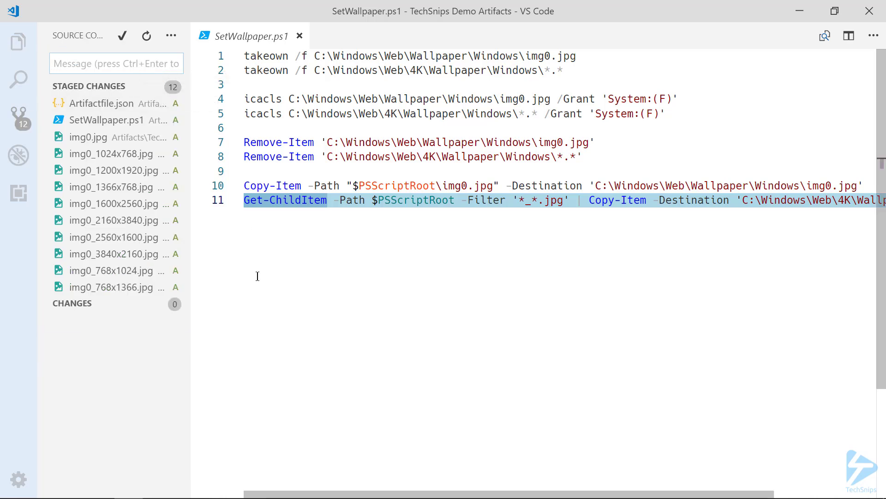
pyautogui.write('Adding TechSnips Wallpaper Artifact')
pyautogui.hotkey('ctrl', 'Return')
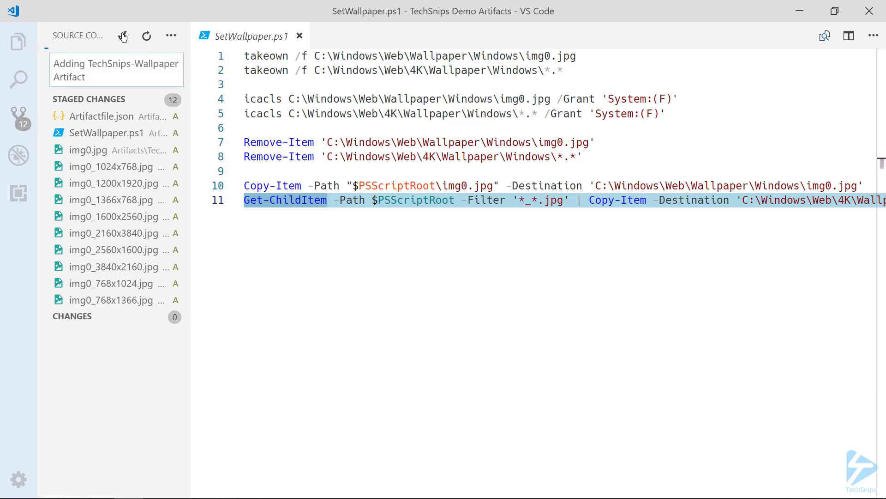
pyautogui.hotkey('ctrl', 'shift', 'p')
pyautogui.press('Return')
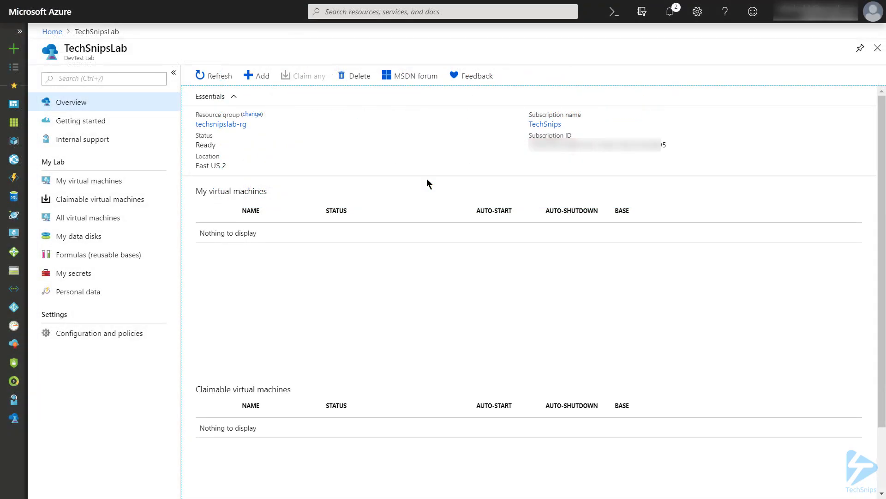
# In the Azure portal, add a virtual machine to TechSnipsLab, filtering bases by 2016 and choosing Windows Server 2016 Datacenter
pyautogui.click(257, 76)
pyautogui.write('2016')
pyautogui.scroll(-5, 226, 196)
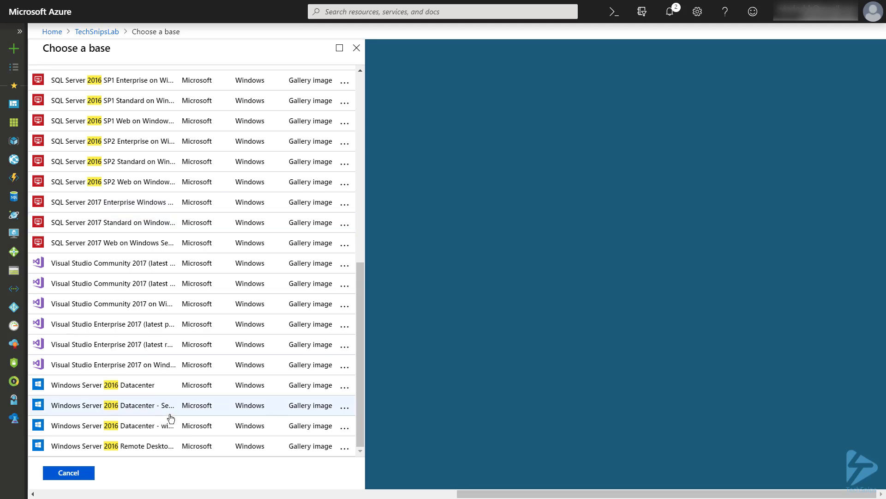
pyautogui.click(154, 387)
# Name the virtual machine TechSnipsPaper and set its user name to techsnips
pyautogui.doubleClick(417, 92)
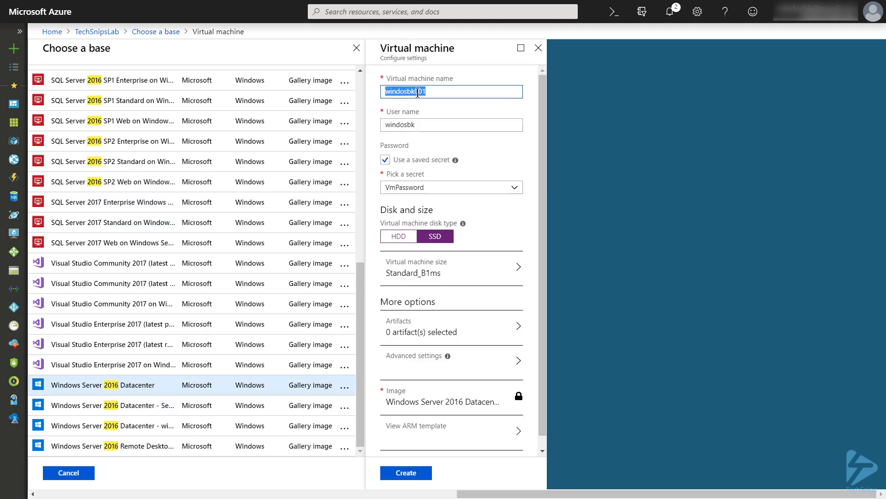
pyautogui.write('TechSnipsPaper')
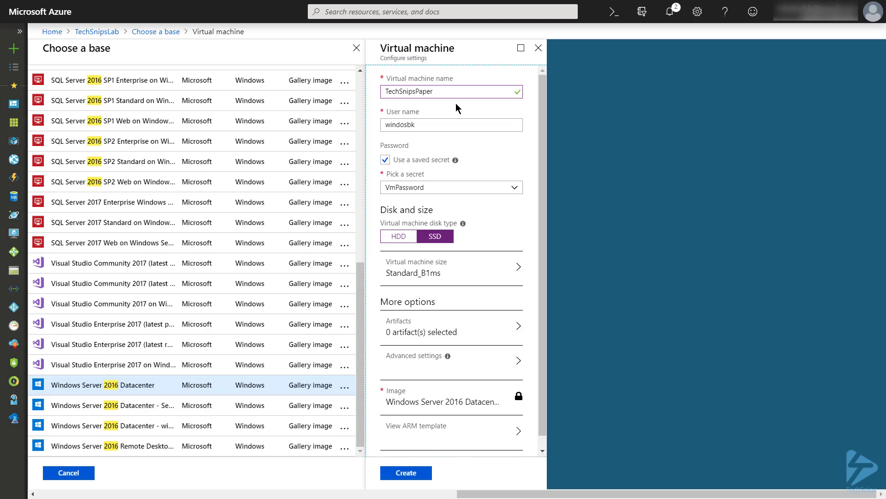
pyautogui.press('Tab')
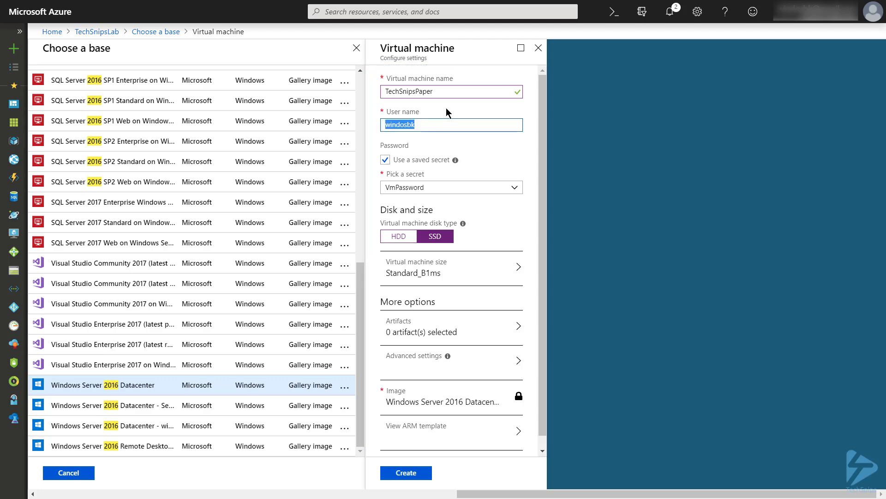
pyautogui.write('techsnips')
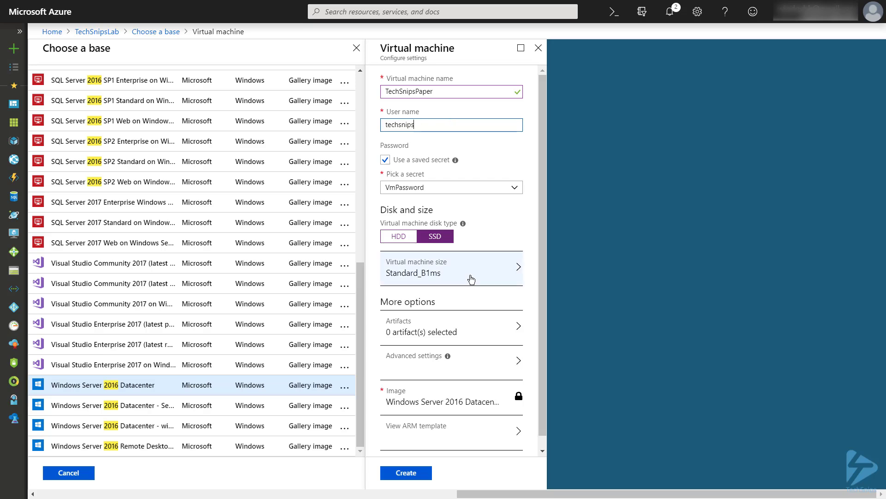
# Set the virtual machine size to Standard B2s
pyautogui.click(472, 278)
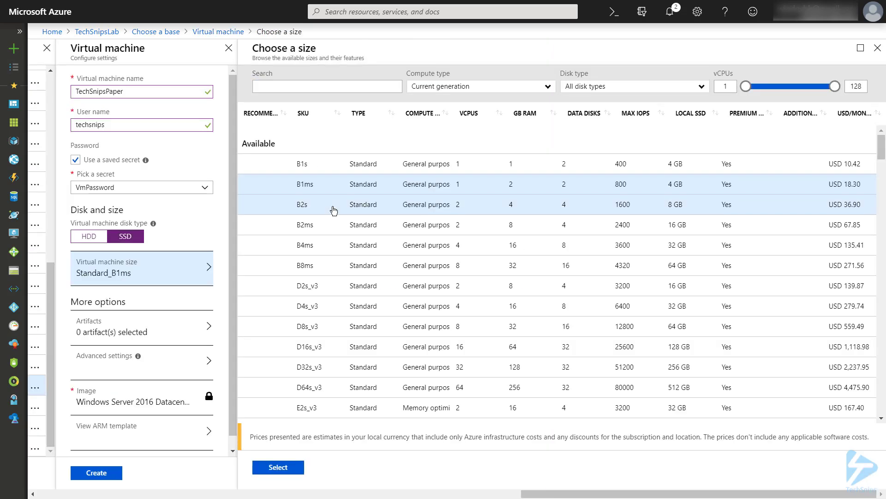
pyautogui.click(286, 204)
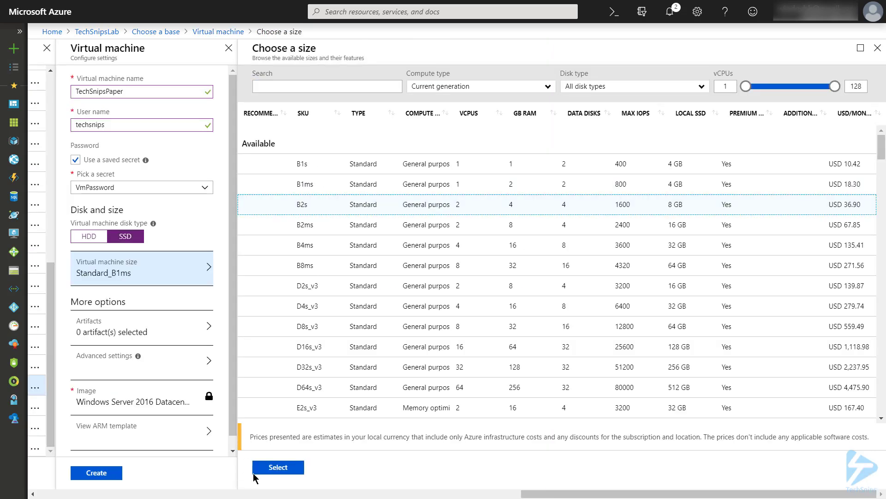
pyautogui.click(277, 468)
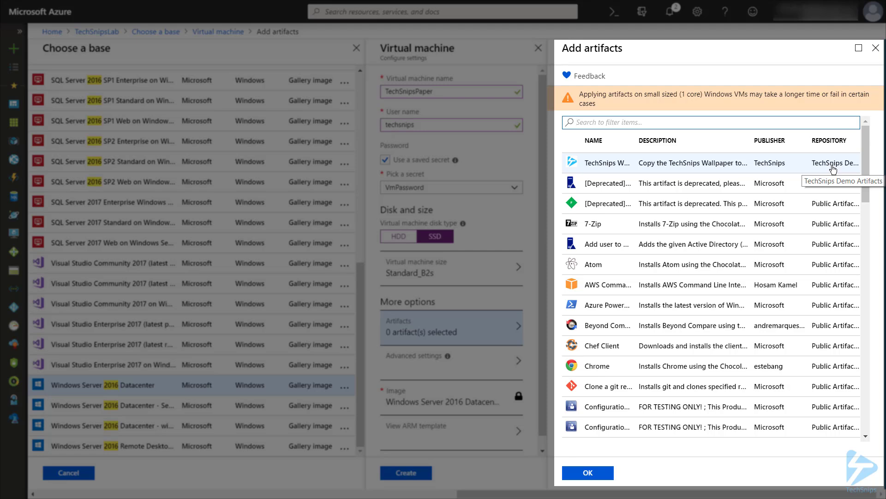
# Add the TechSnips Wallpaper artifact to the virtual machine and create the machine
pyautogui.click(739, 163)
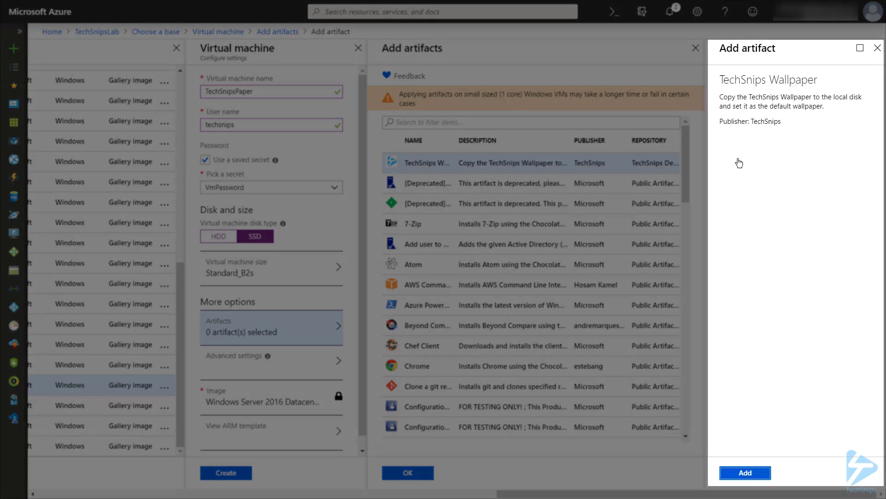
pyautogui.click(754, 474)
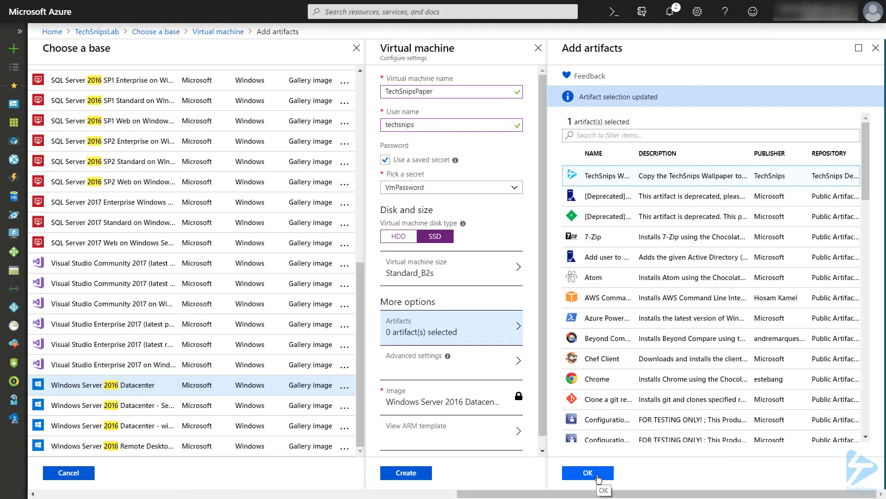
pyautogui.click(599, 477)
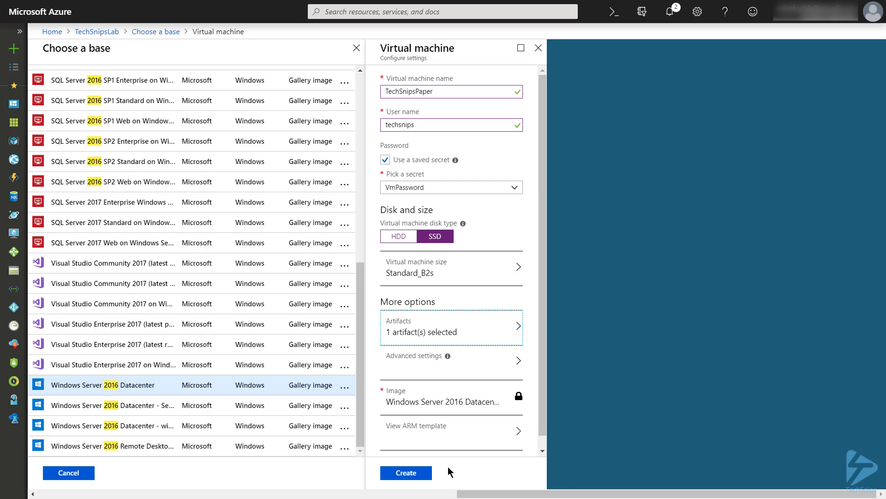
pyautogui.click(424, 472)
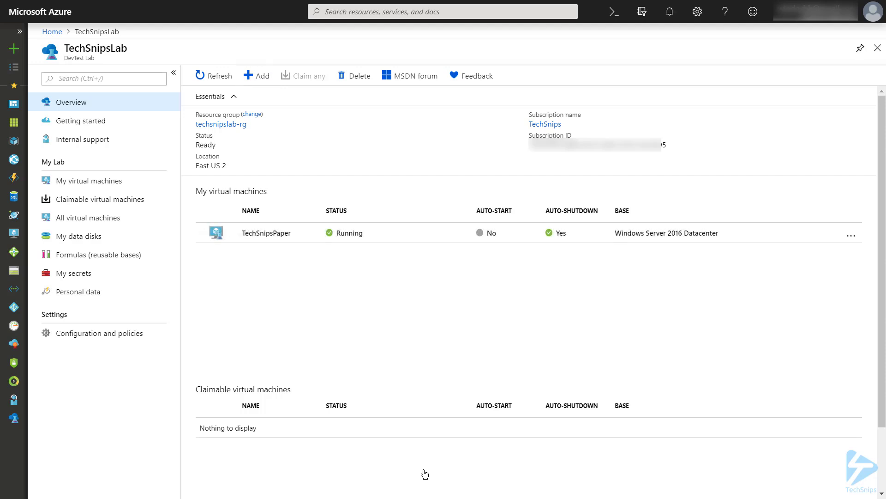
# Connect to the TechSnipsPaper virtual machine over Remote Desktop, entering the account password and accepting the security prompts
pyautogui.click(296, 240)
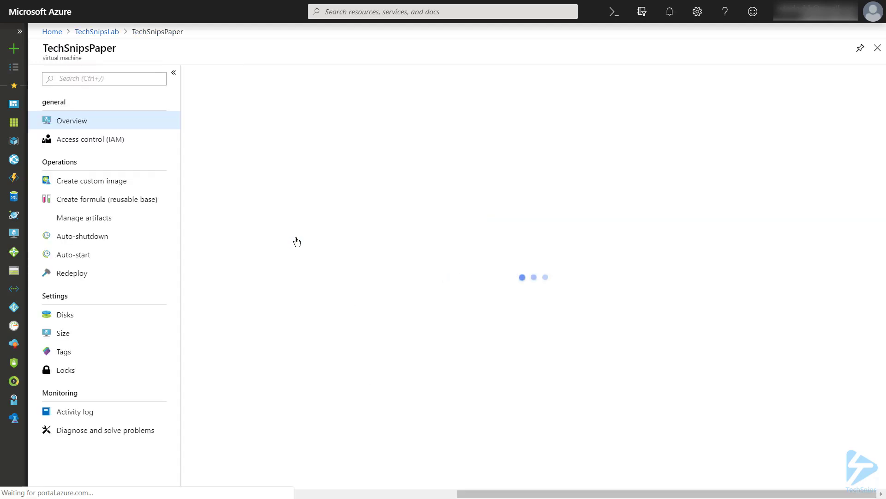
pyautogui.click(217, 77)
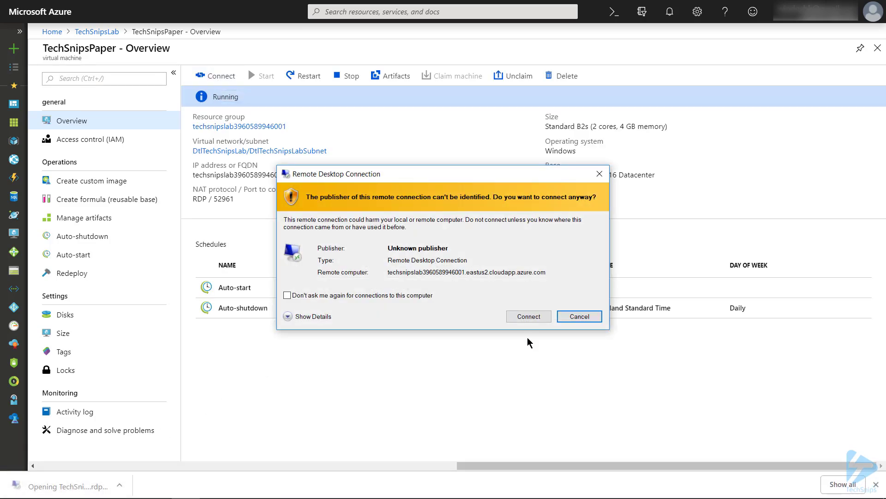
pyautogui.click(529, 317)
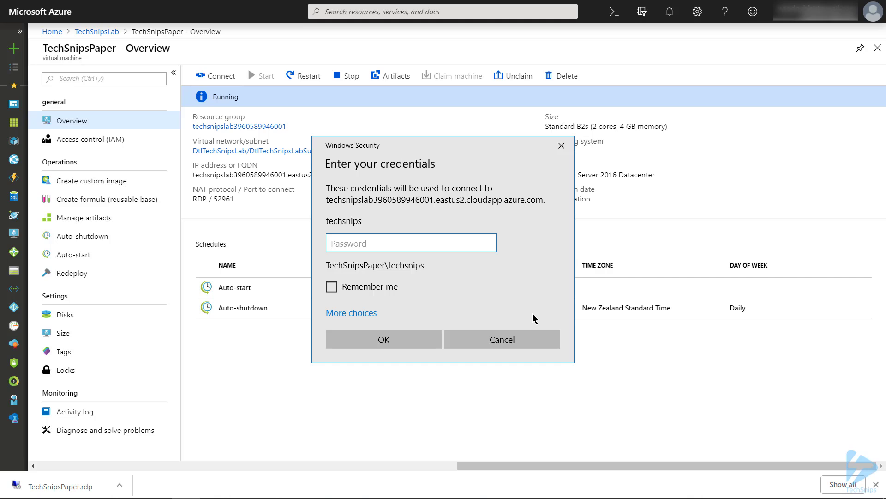
pyautogui.write('**************')
pyautogui.press('Return')
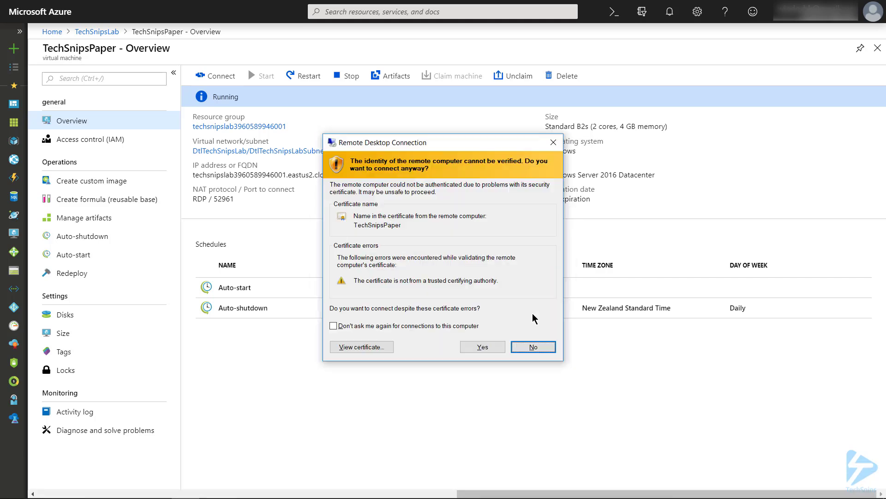
pyautogui.click(484, 346)
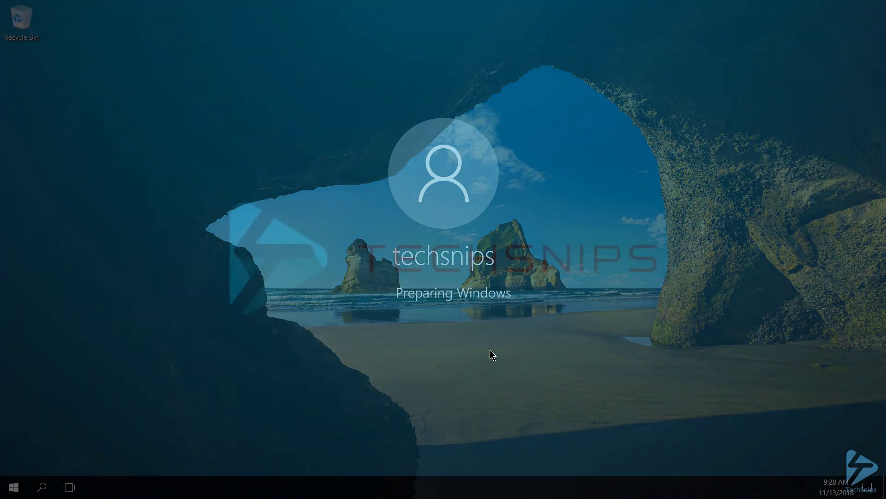